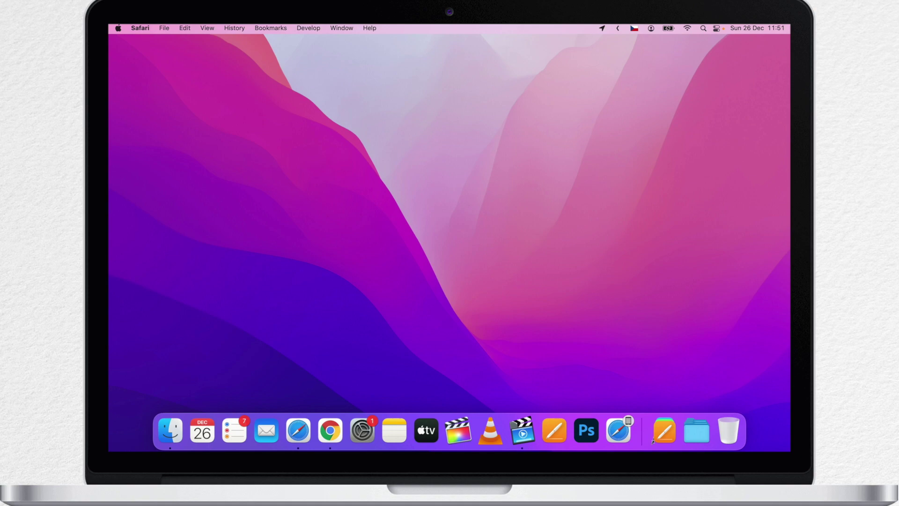
right_click(301, 432)
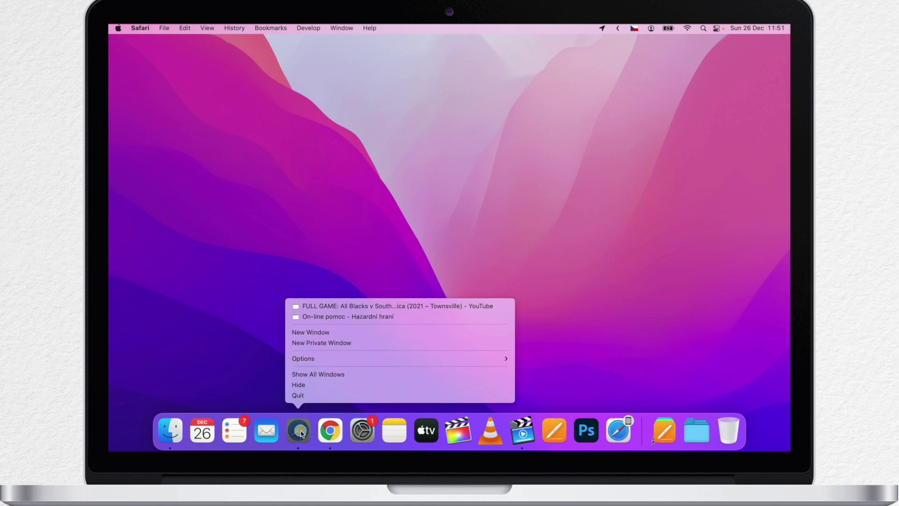
left_click(311, 332)
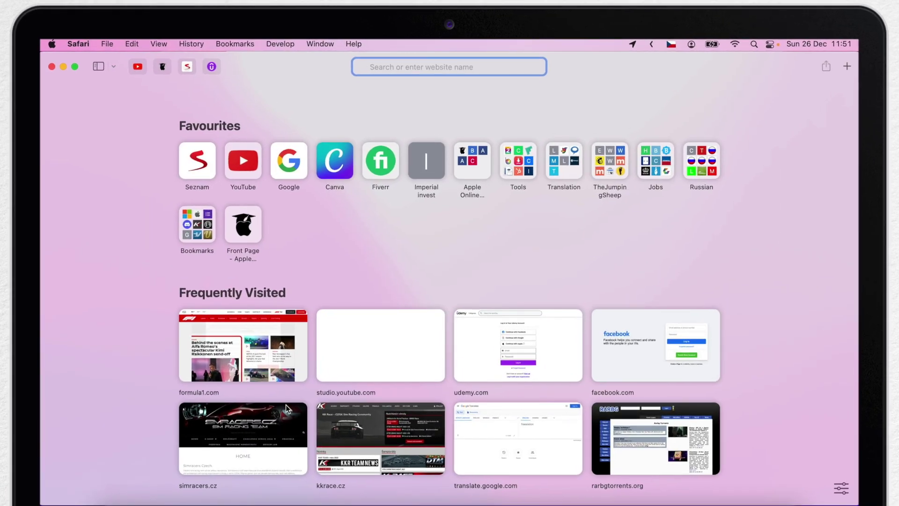
left_click(78, 44)
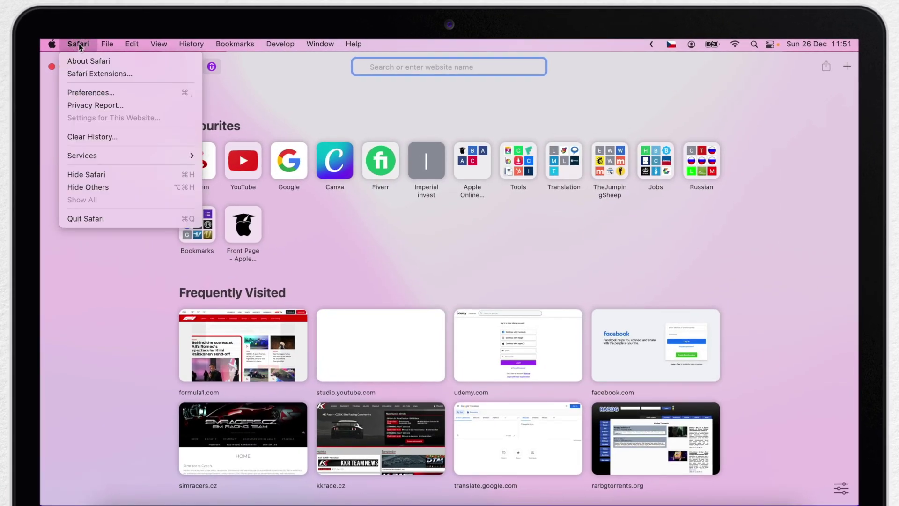
left_click(91, 94)
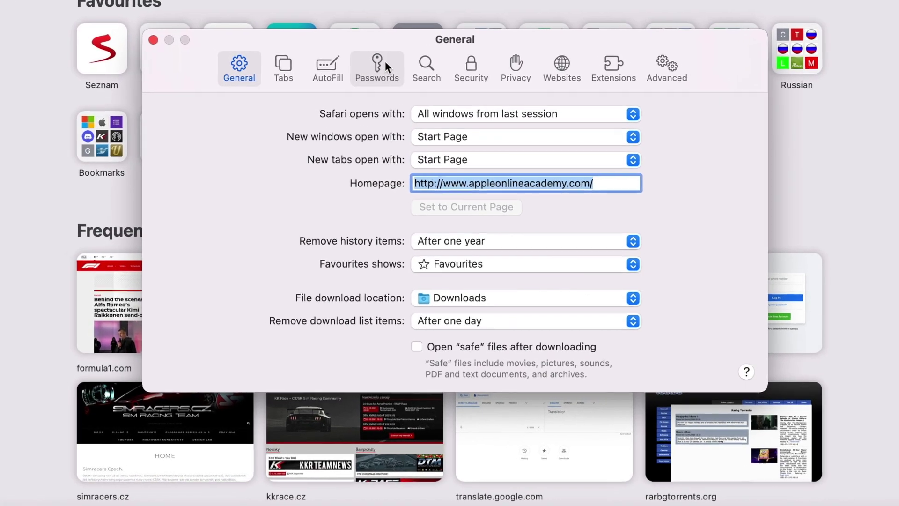
left_click(385, 61)
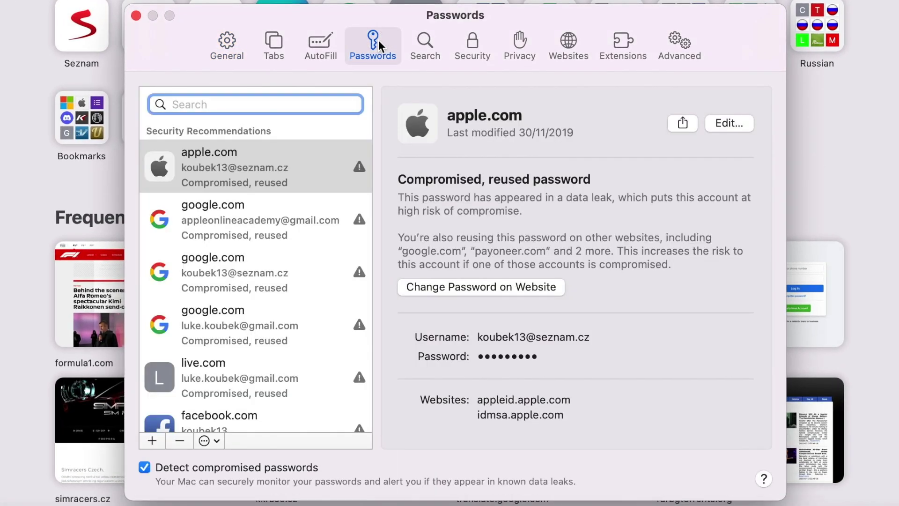
scroll(227, 288, "down", 15)
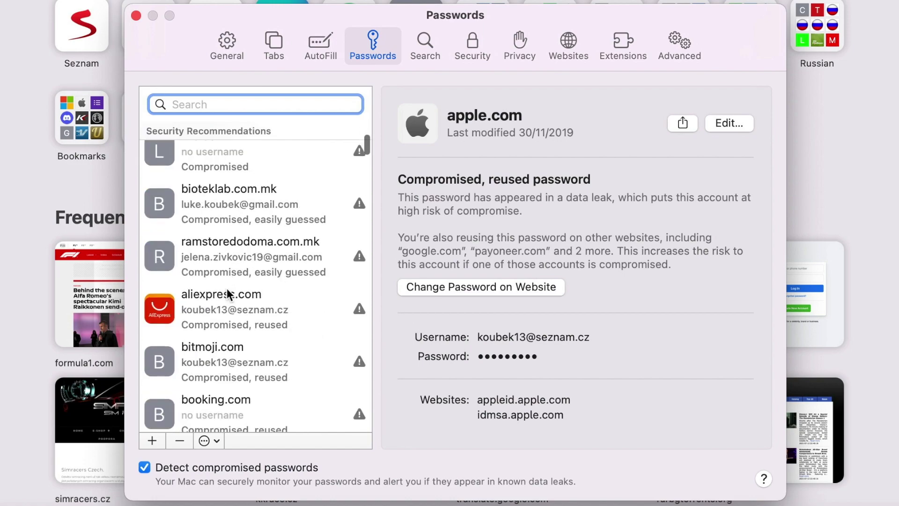
scroll(226, 288, "up", 15)
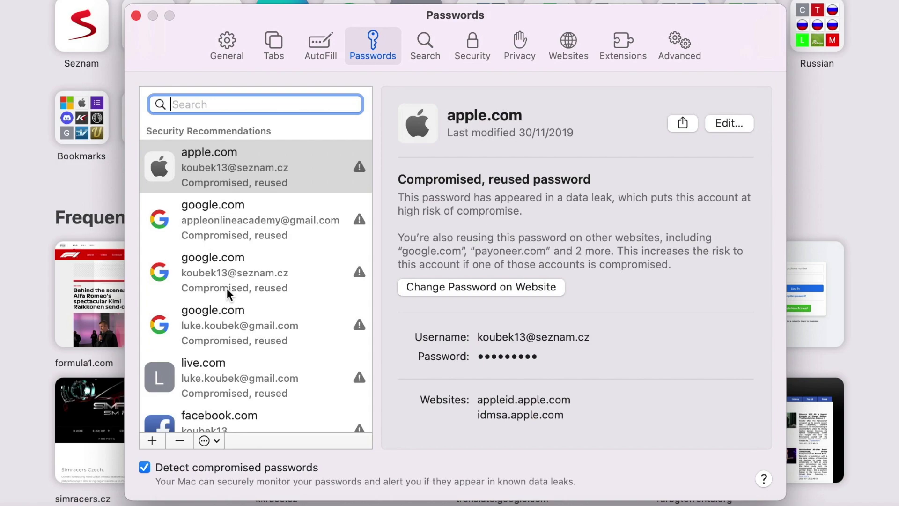
scroll(227, 288, "down", 4)
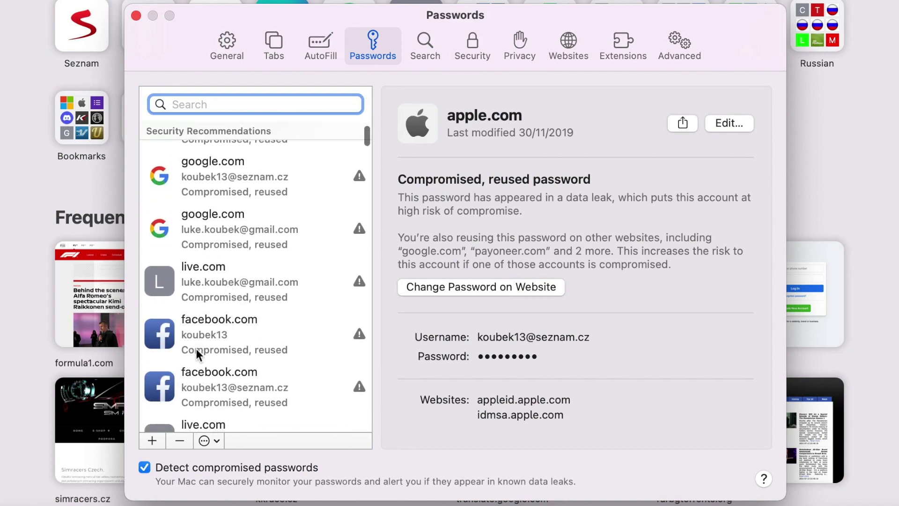
left_click(225, 349)
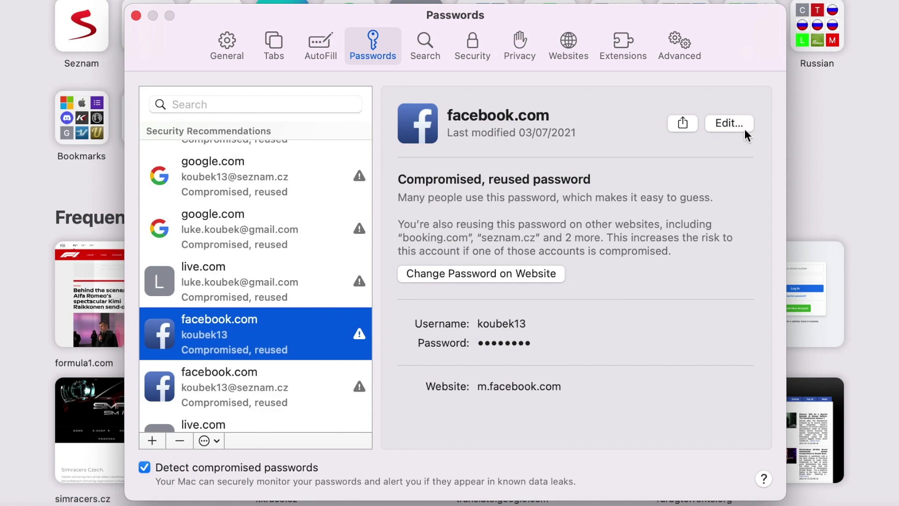
left_click(734, 123)
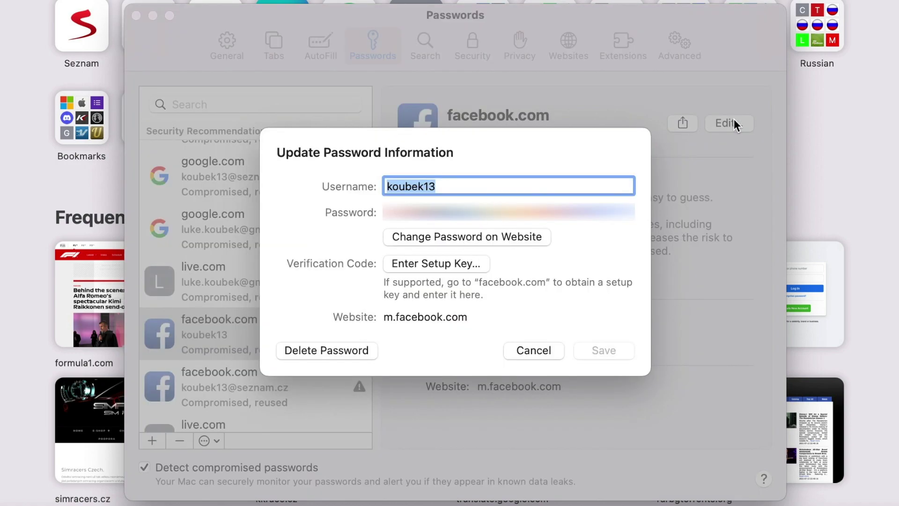
left_click(423, 260)
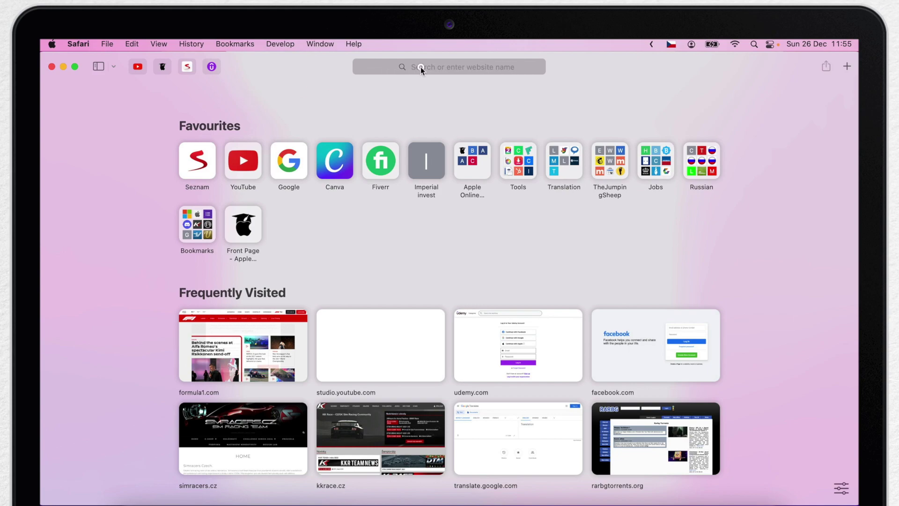
left_click(421, 67)
type("fa")
key("Return")
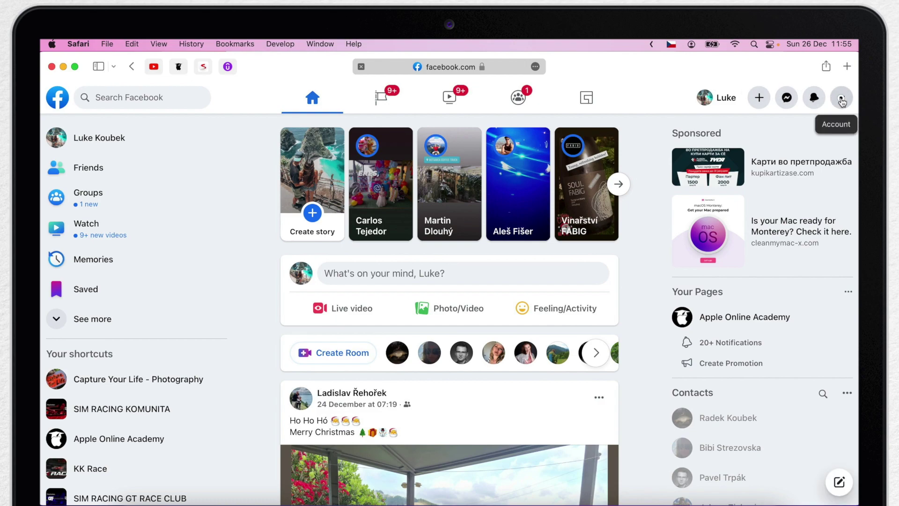
left_click(842, 100)
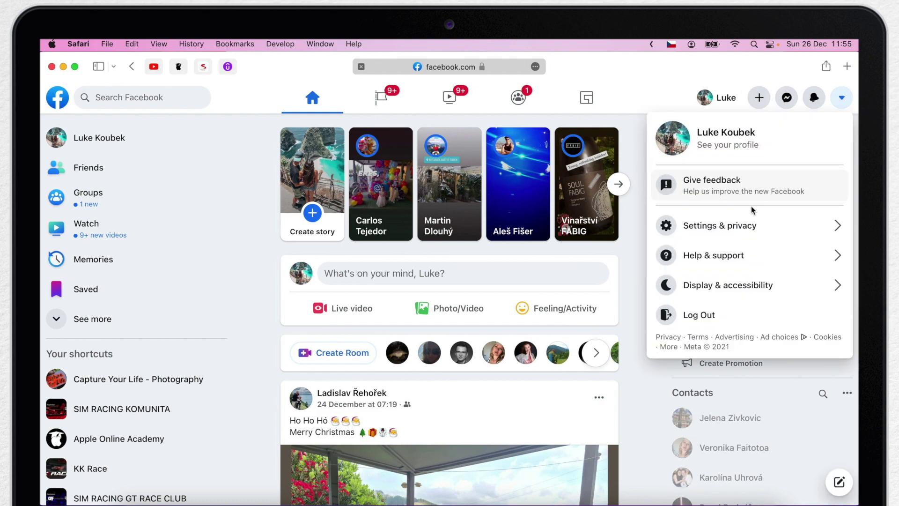
left_click(795, 226)
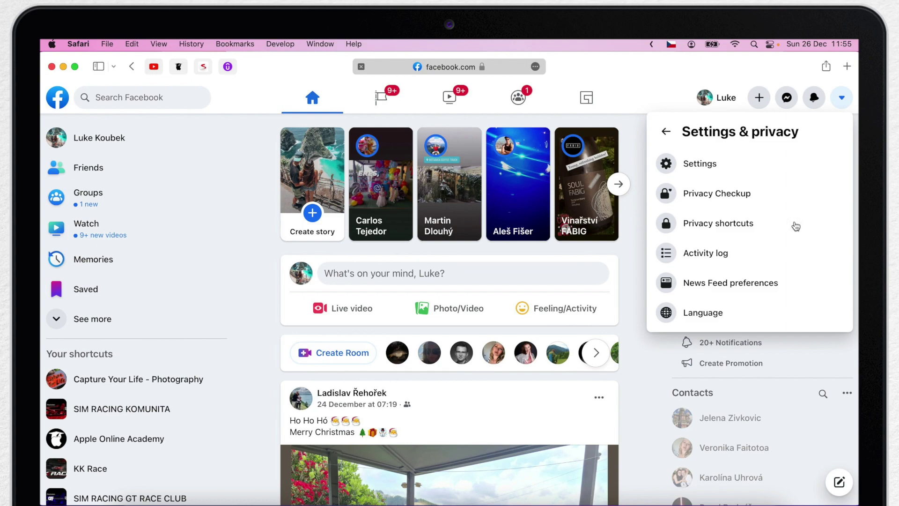
left_click(693, 165)
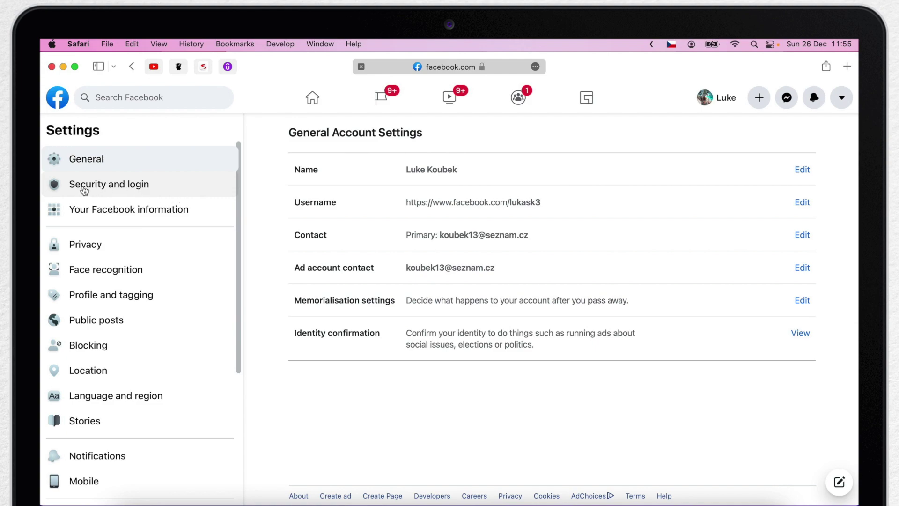
left_click(106, 189)
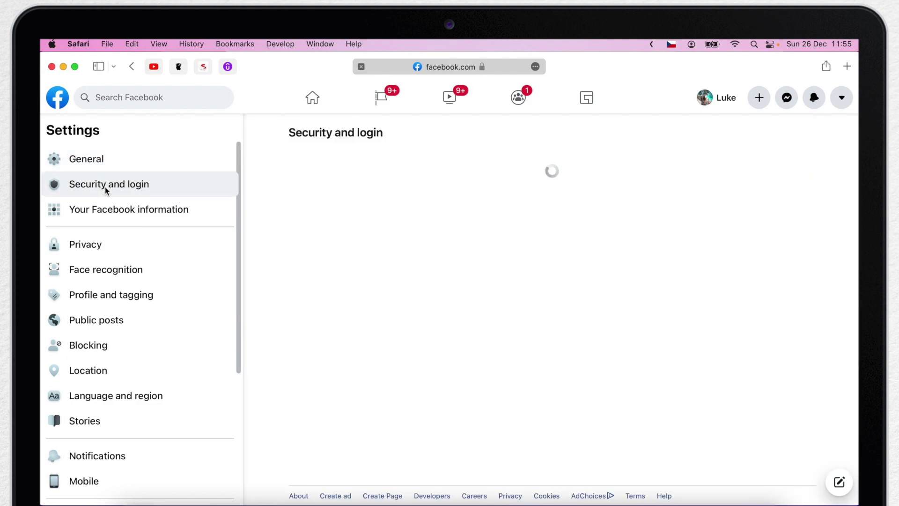
scroll(449, 333, "down", 7)
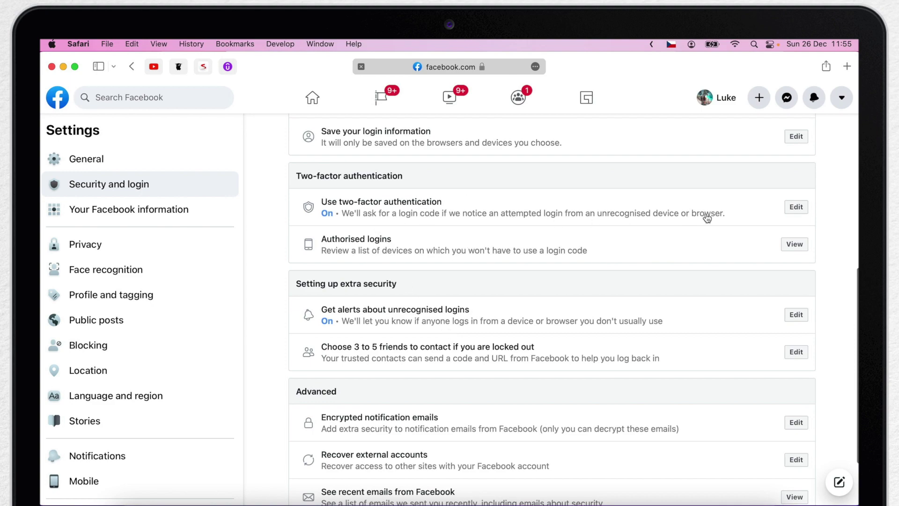
left_click(796, 208)
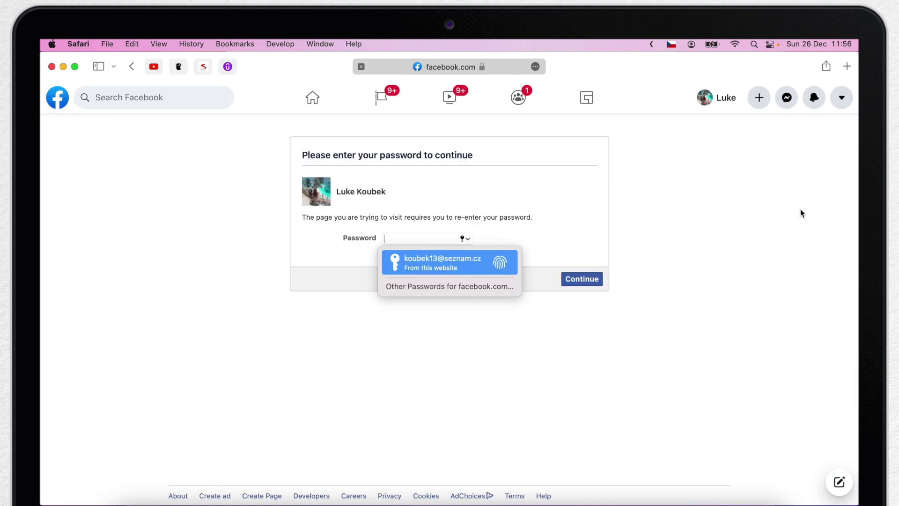
key("Return")
key("Return")
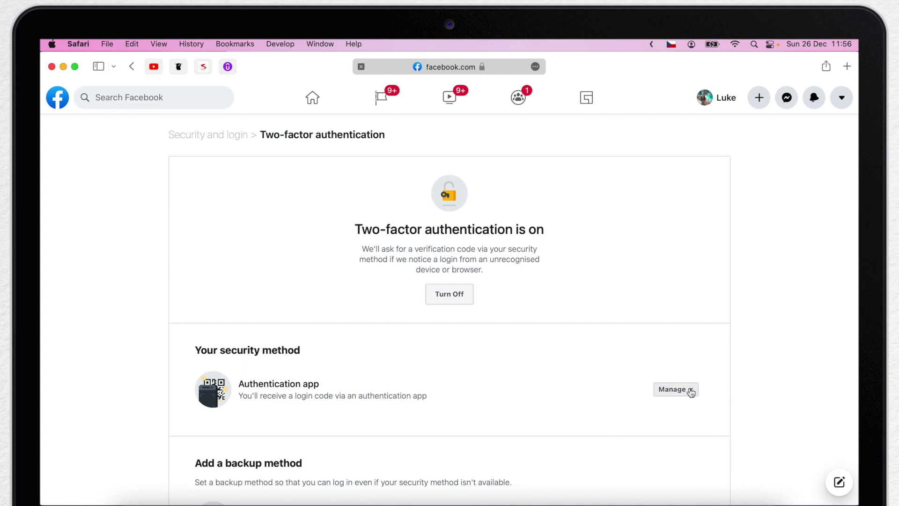
left_click(690, 390)
left_click(679, 411)
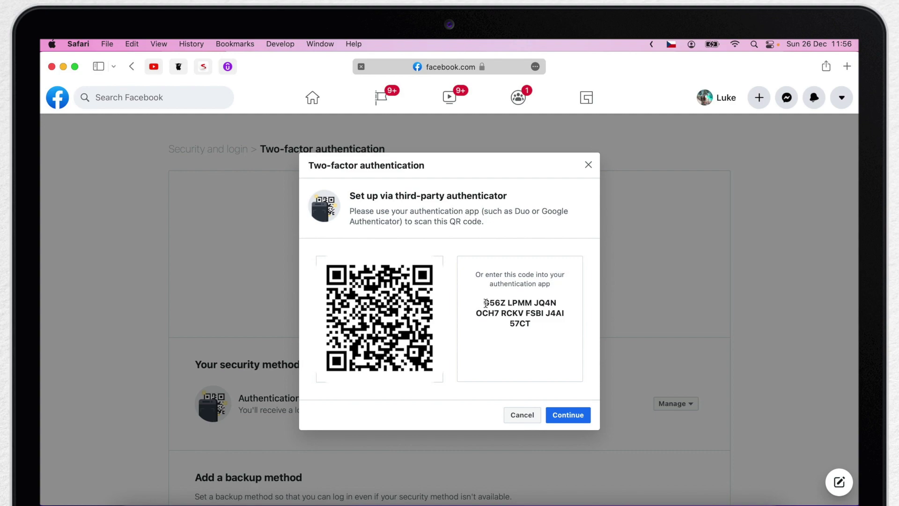
left_click_drag(482, 302, 530, 323)
key("super+c")
key("ctrl+Up")
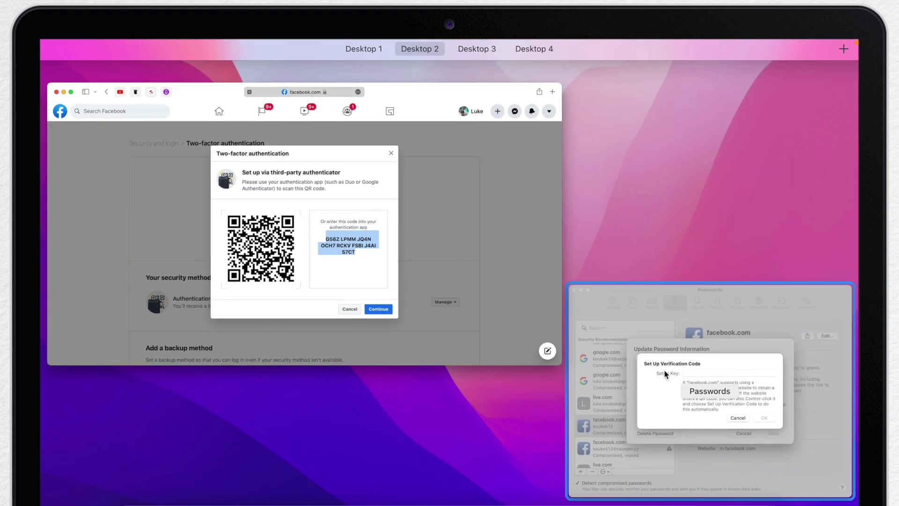
left_click(666, 375)
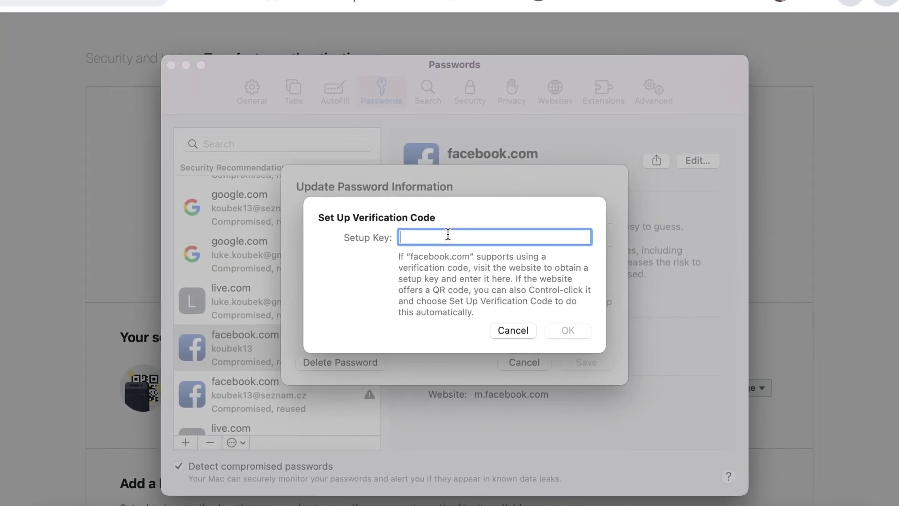
key("super+v")
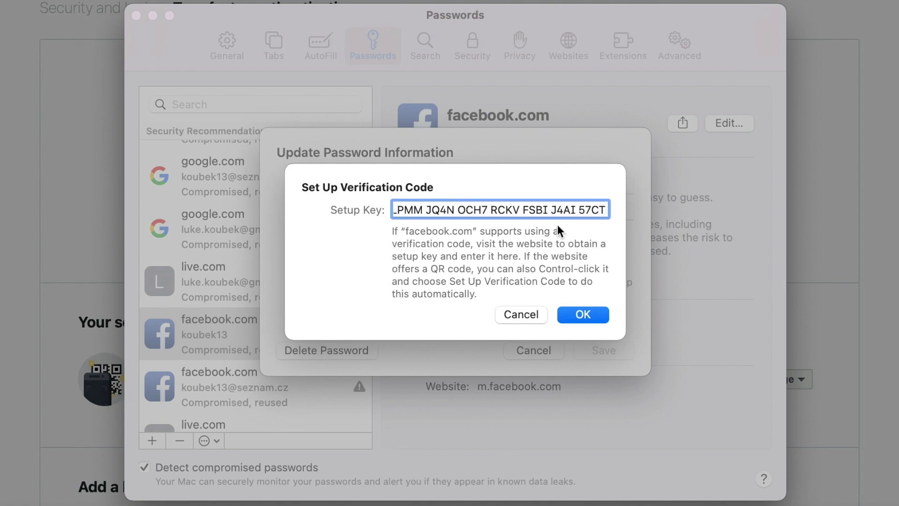
left_click(580, 314)
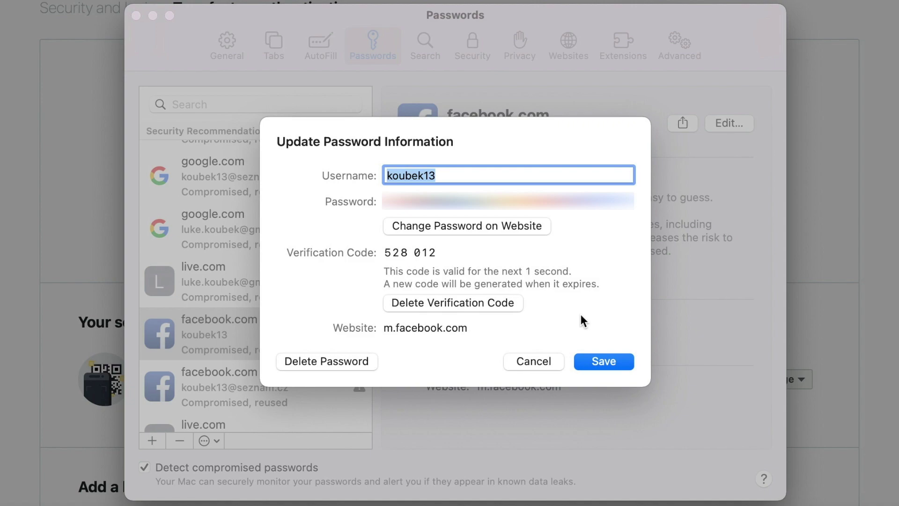
left_click(604, 361)
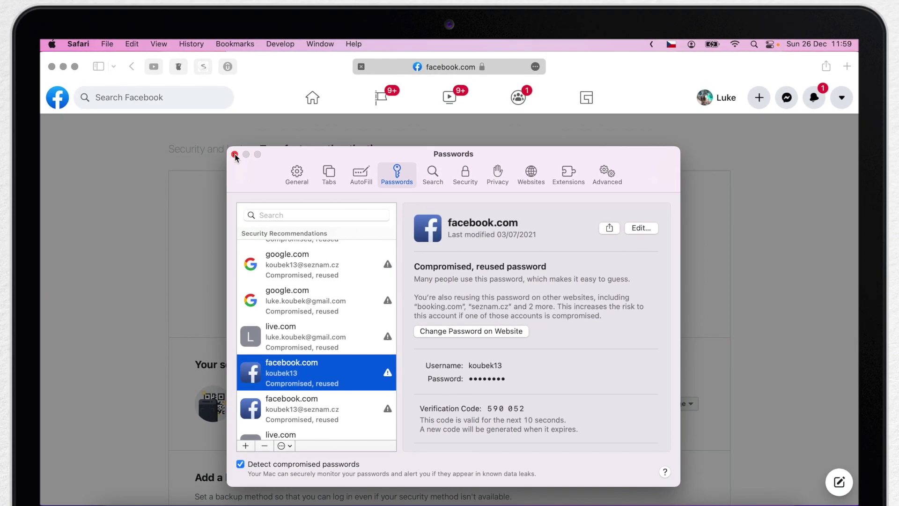
left_click(235, 154)
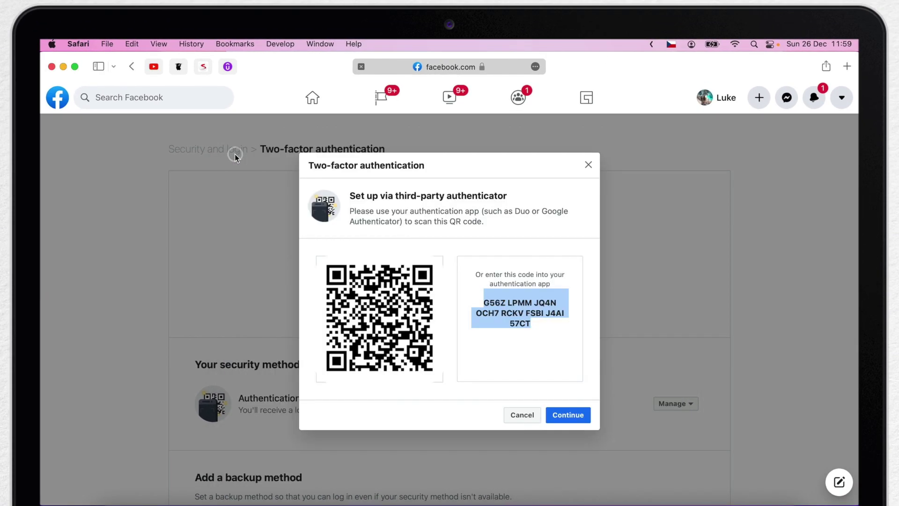
left_click(588, 165)
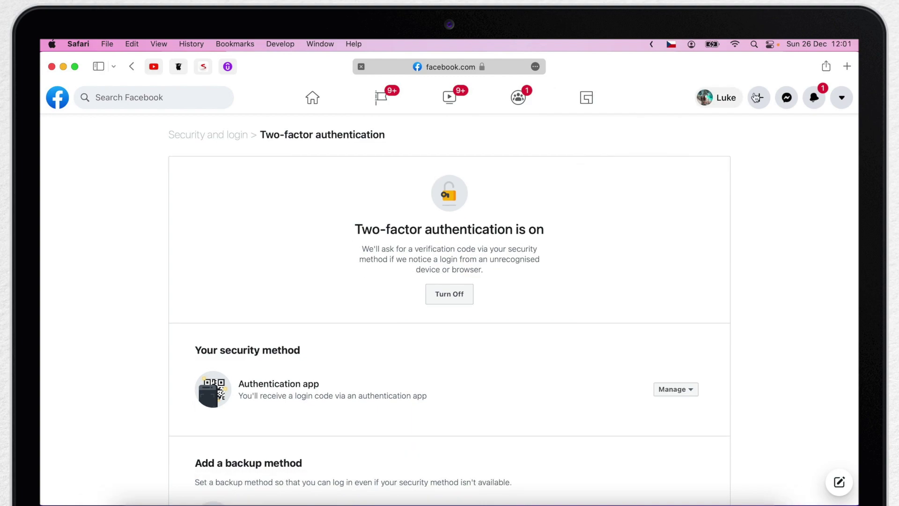
left_click(848, 68)
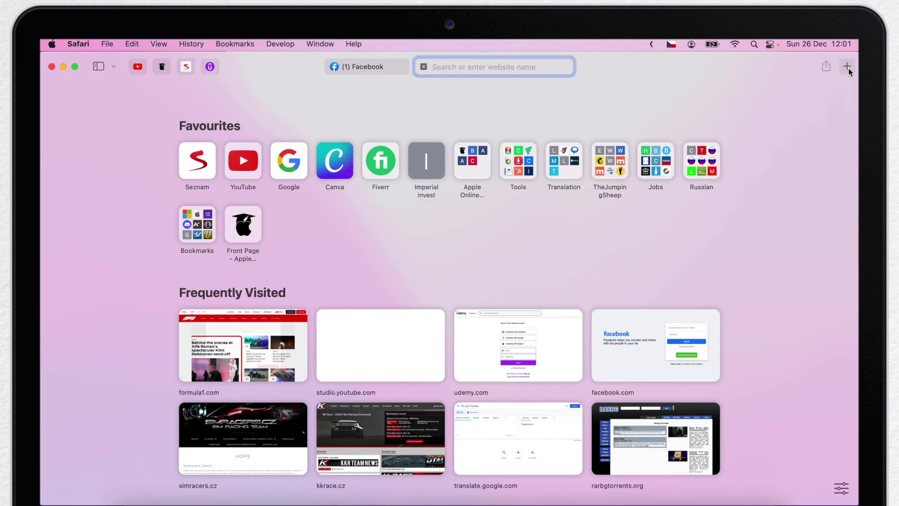
type("google.cz")
key("Return")
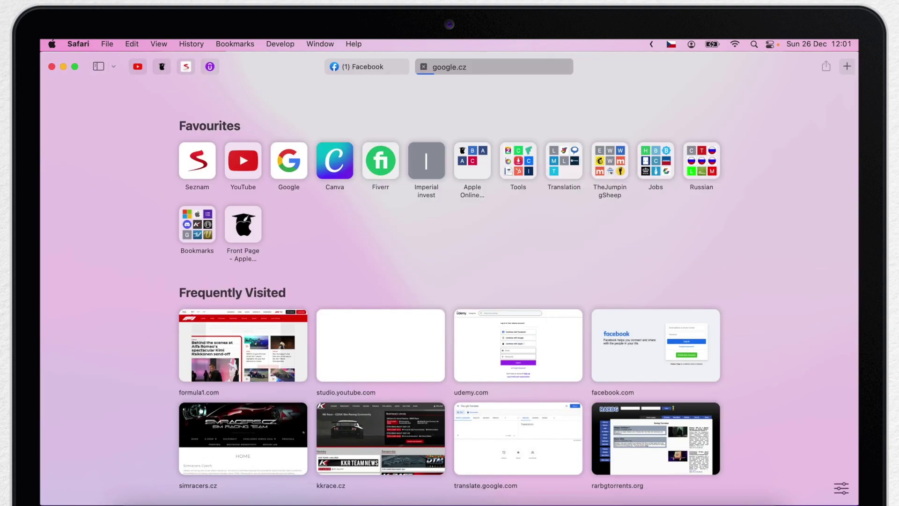
left_click(842, 100)
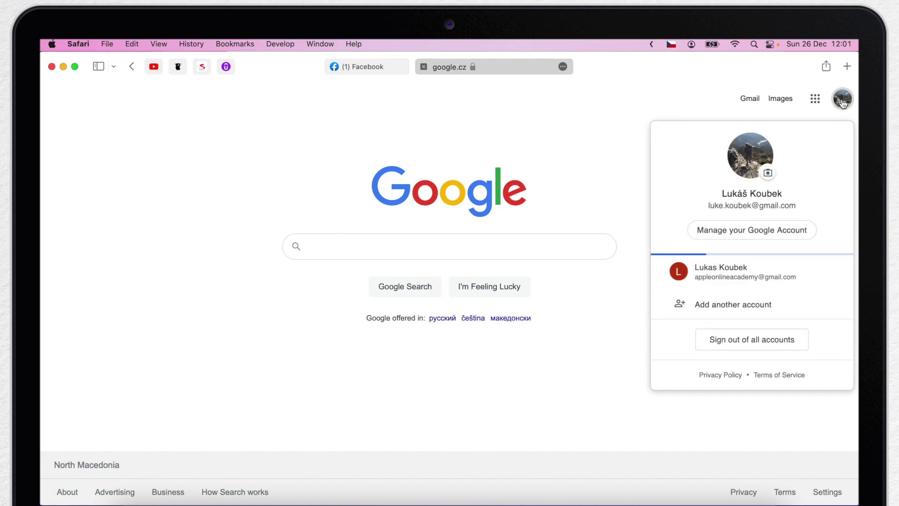
left_click(750, 230)
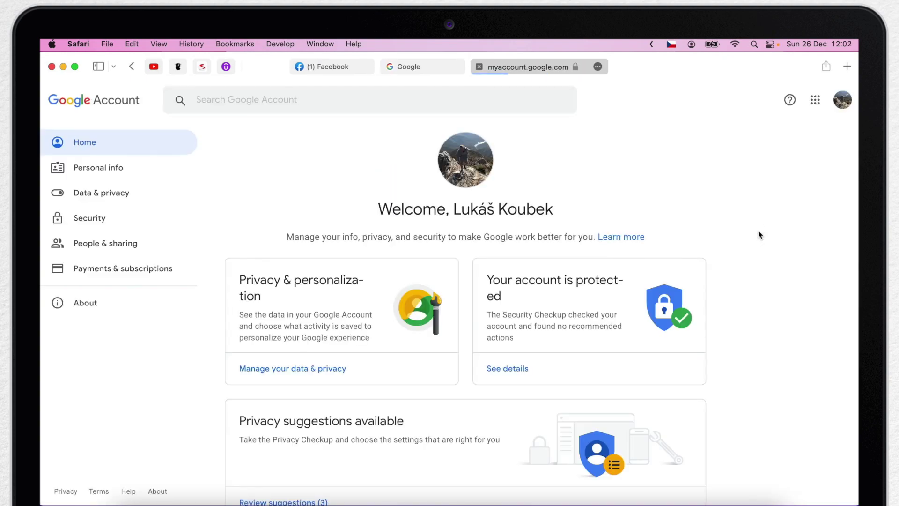
left_click(85, 216)
scroll(437, 338, "down", 10)
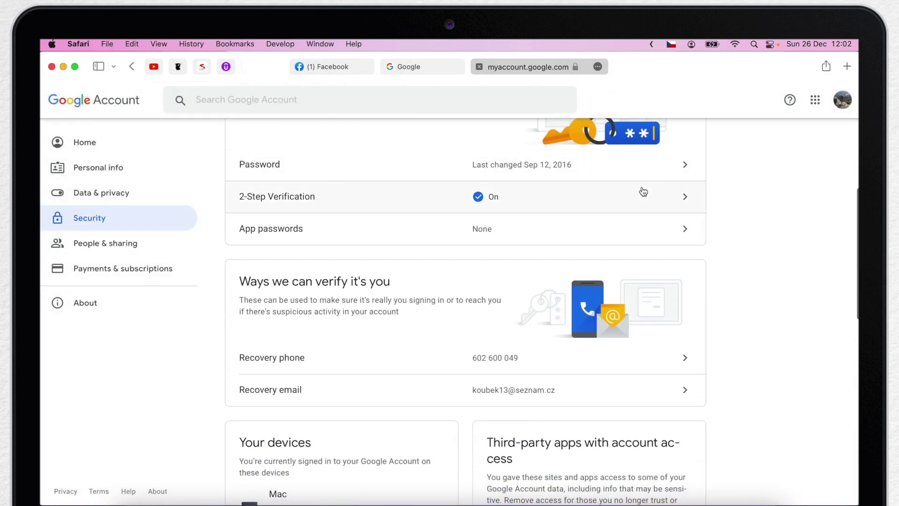
left_click(683, 198)
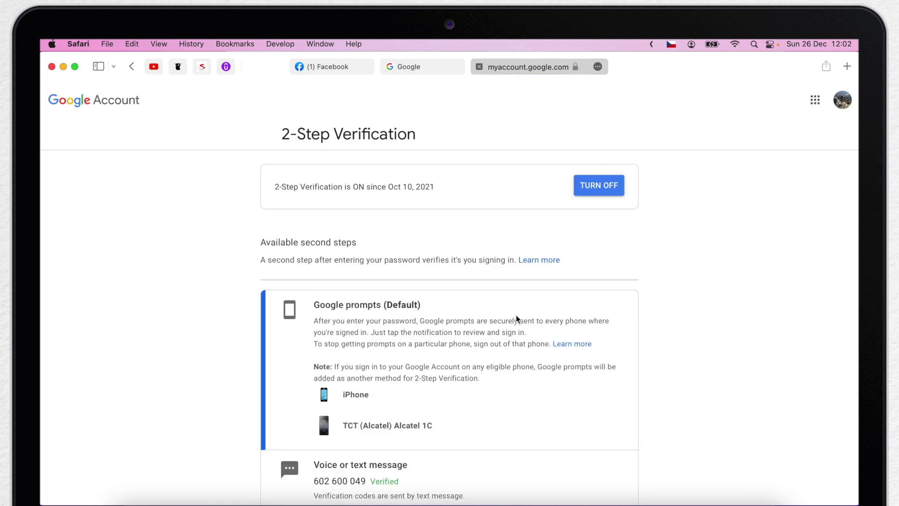
scroll(516, 319, "down", 9)
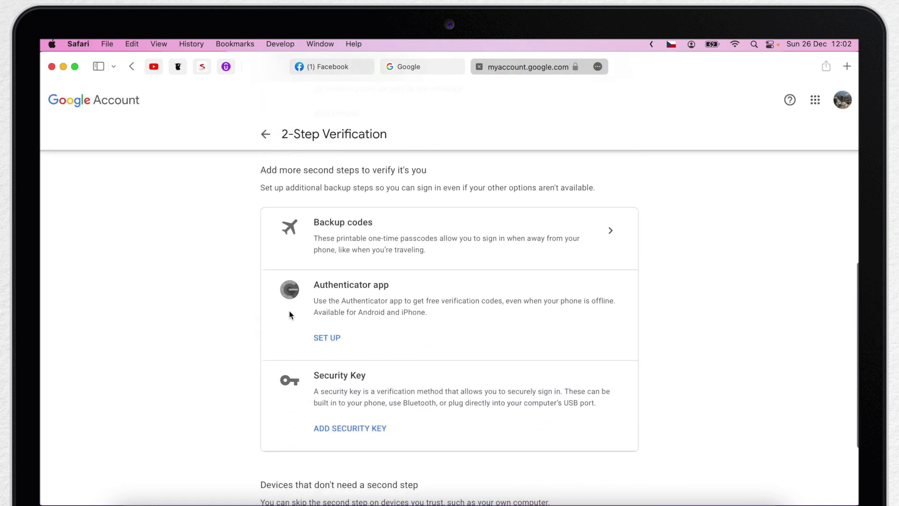
left_click(326, 337)
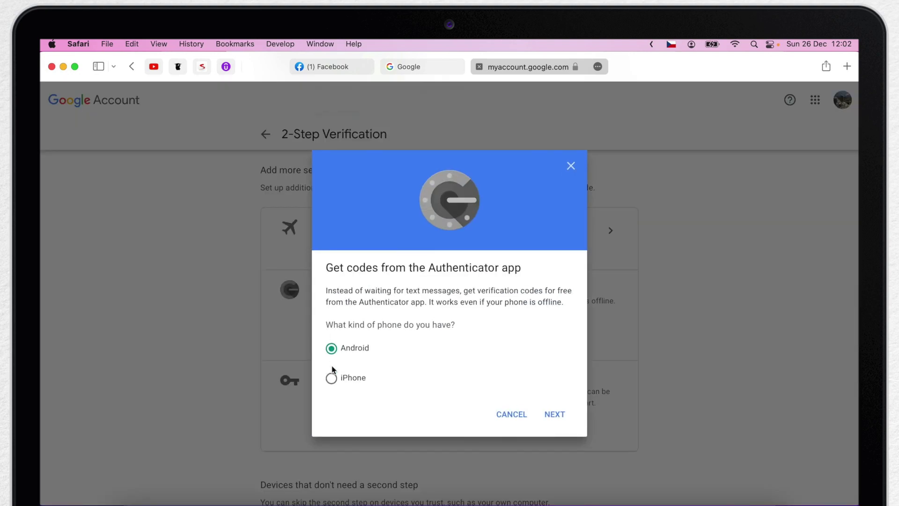
left_click(332, 379)
left_click(556, 414)
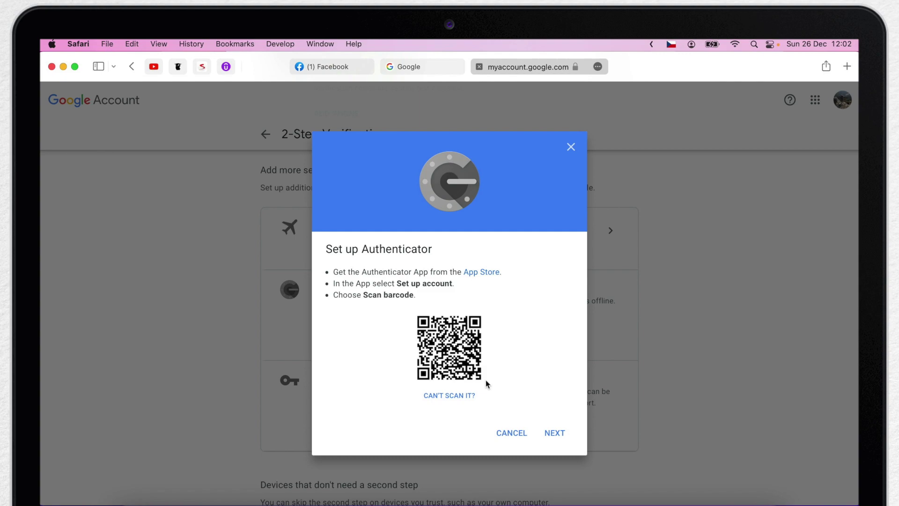
left_click(448, 396)
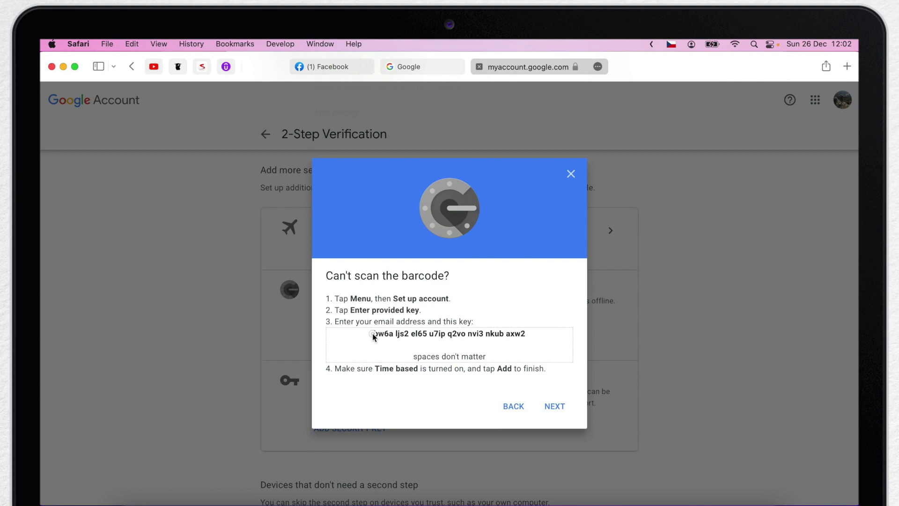
left_click_drag(373, 336, 528, 329)
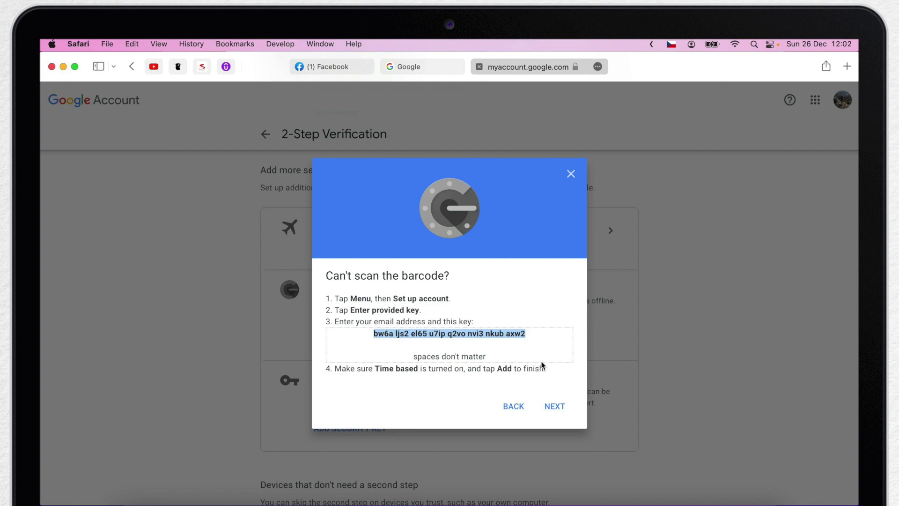
left_click(576, 174)
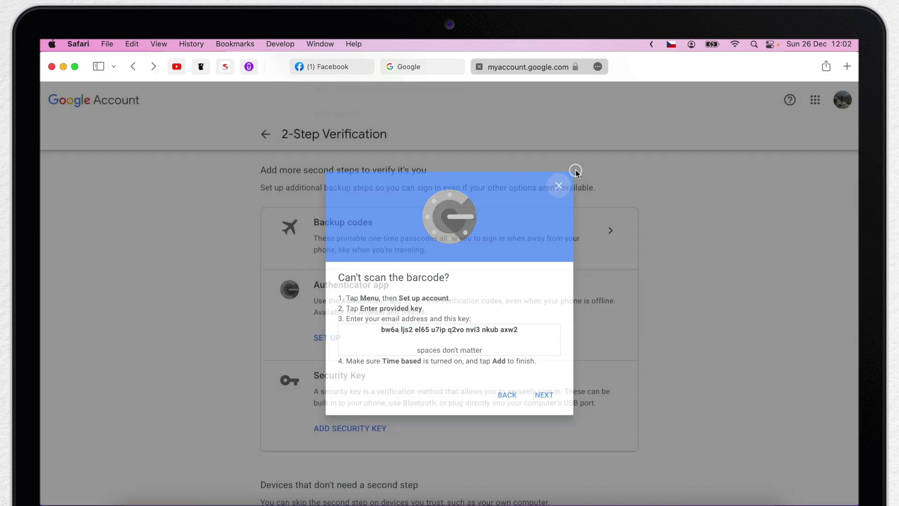
key("ctrl+Right")
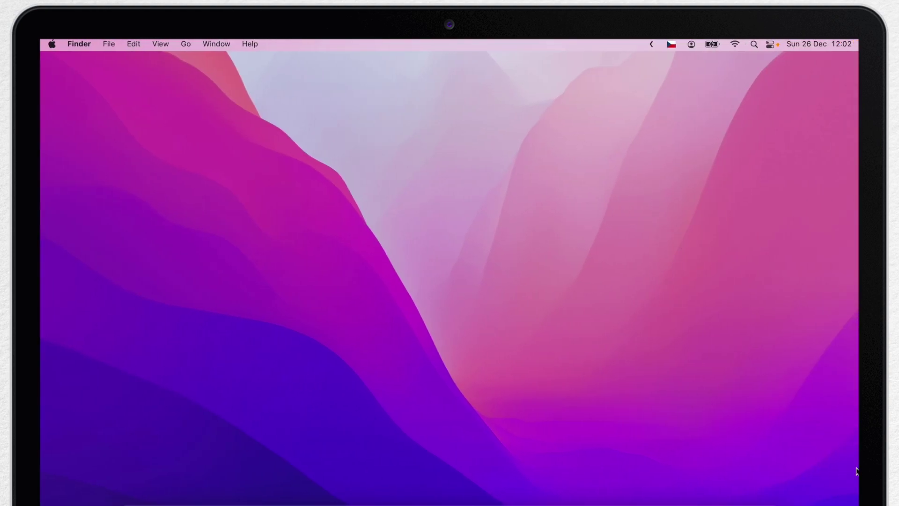